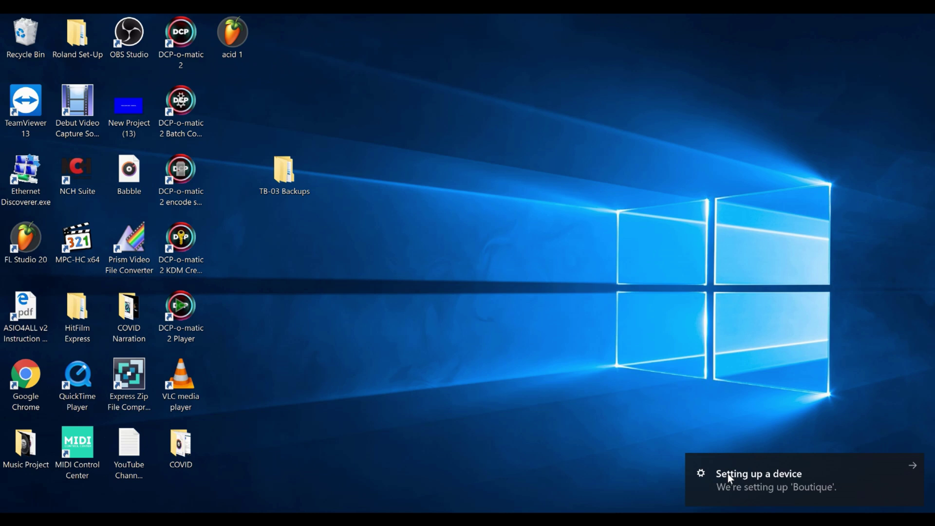
# - Launch Device Manager by running devmgmt.msc from the Run dialog
pyautogui.press('super+r')
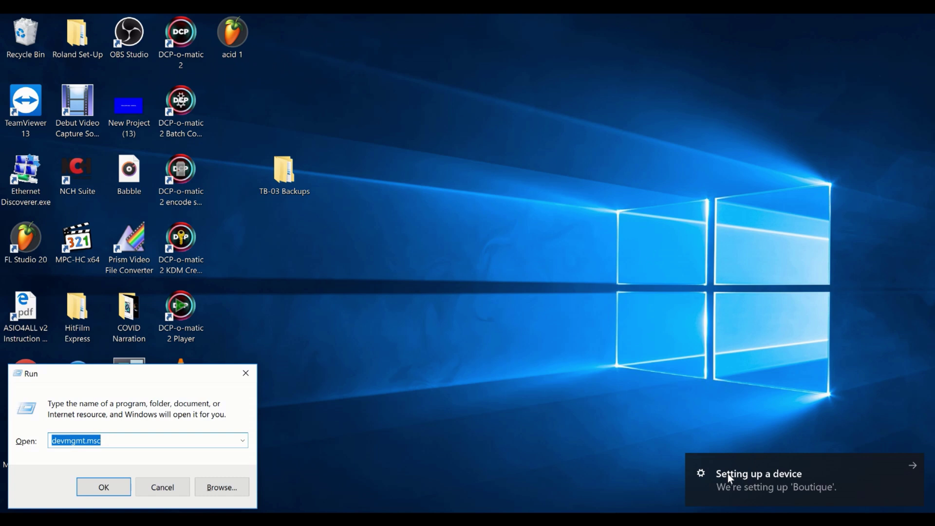
pyautogui.write('dev')
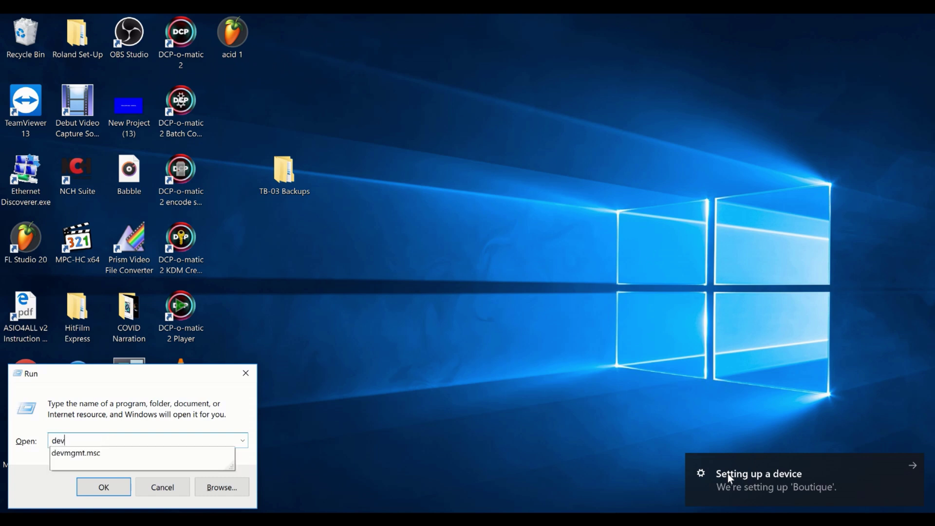
pyautogui.write('mgmt.msc')
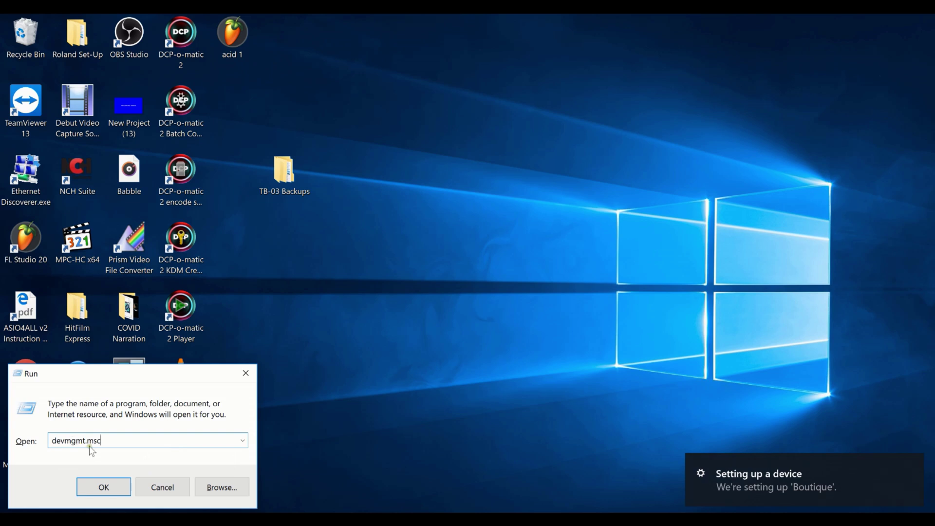
pyautogui.click(101, 488)
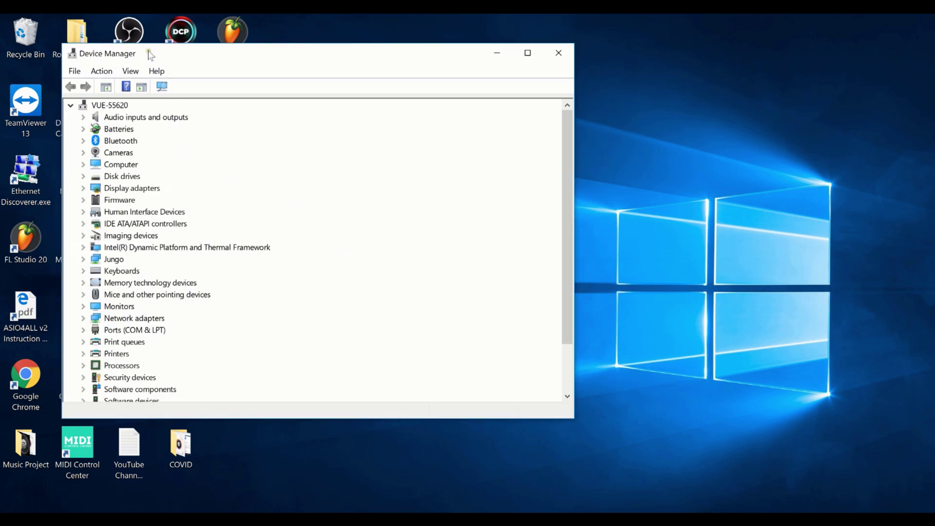
# - Expand Audio inputs and outputs and Sound, video and game controllers, then select the TR-09 entry
pyautogui.moveTo(149, 50); pyautogui.dragTo(241, 44)
pyautogui.click(174, 110)
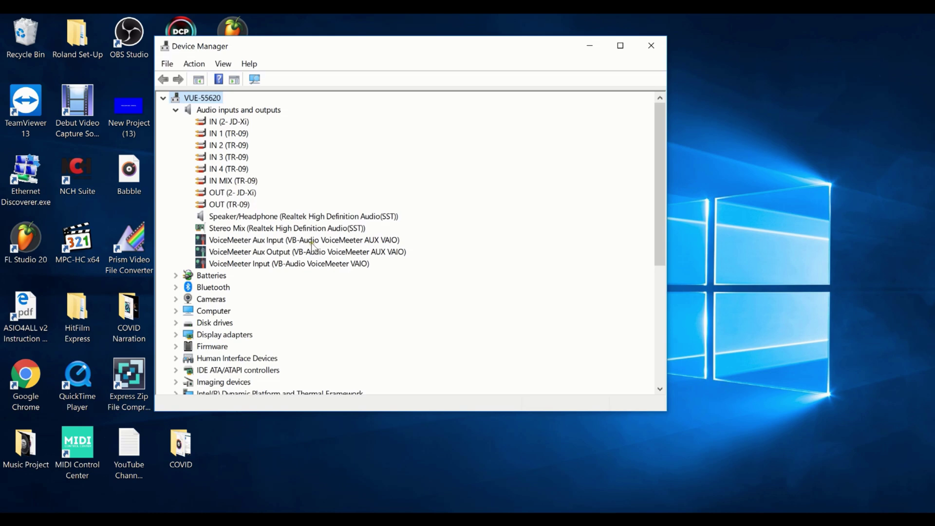
pyautogui.scroll(-6, 336, 294)
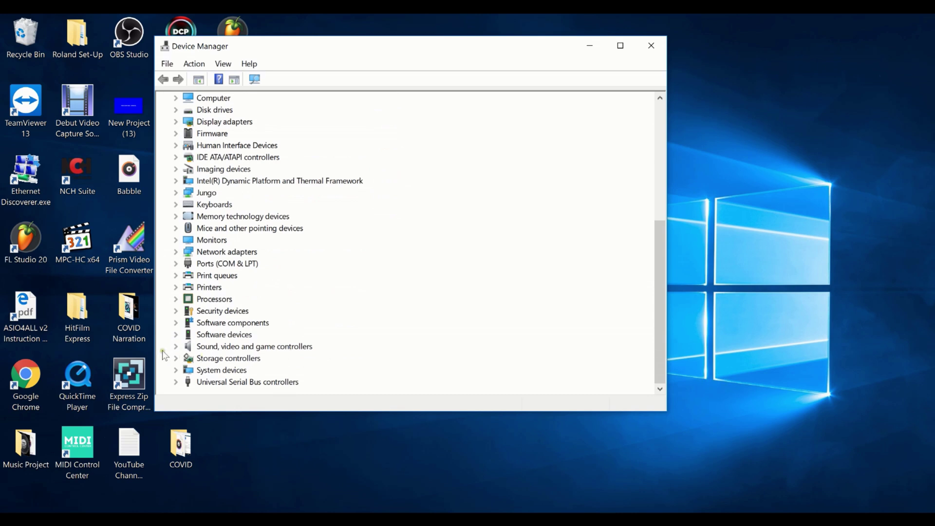
pyautogui.click(175, 346)
pyautogui.scroll(-1, 288, 319)
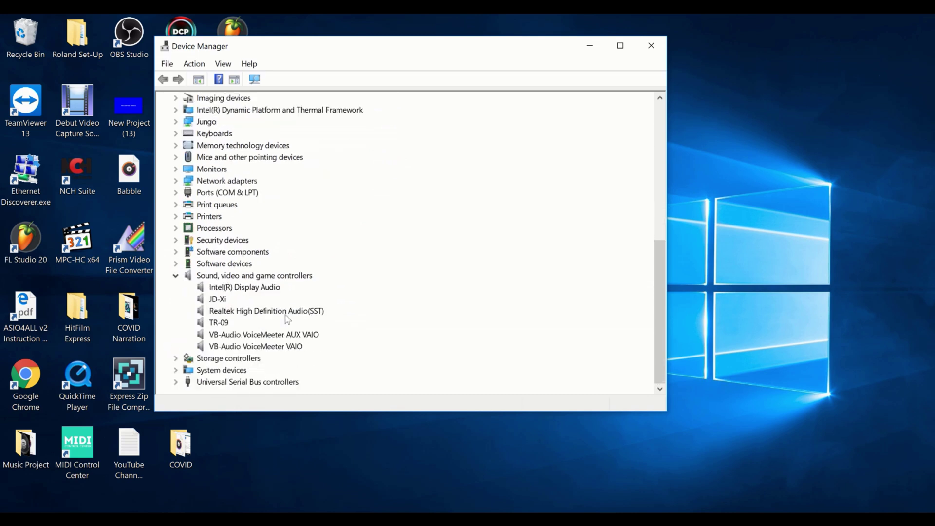
pyautogui.click(214, 323)
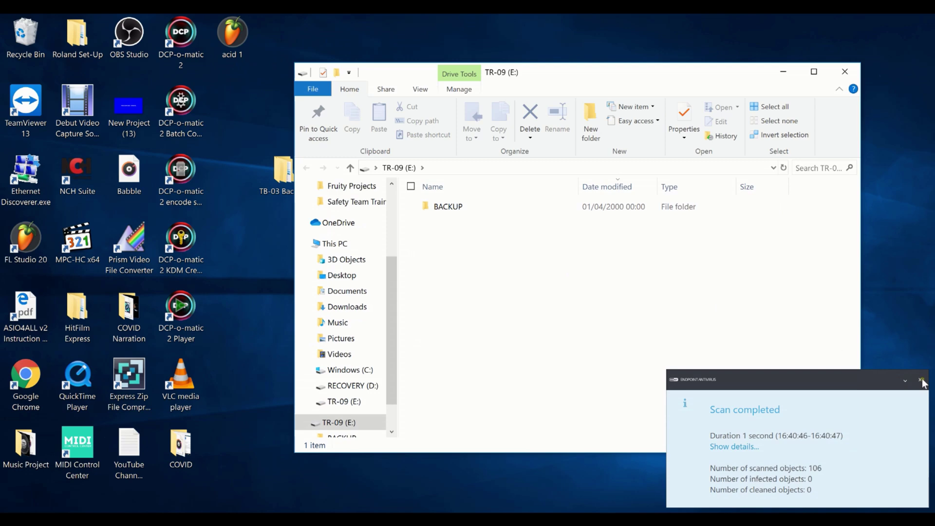
# - Dismiss the antivirus notice, move the drive window aside, and add a desktop folder named 'TR-09 Backups'
pyautogui.click(921, 379)
pyautogui.moveTo(624, 67); pyautogui.dragTo(705, 264)
pyautogui.rightClick(422, 89)
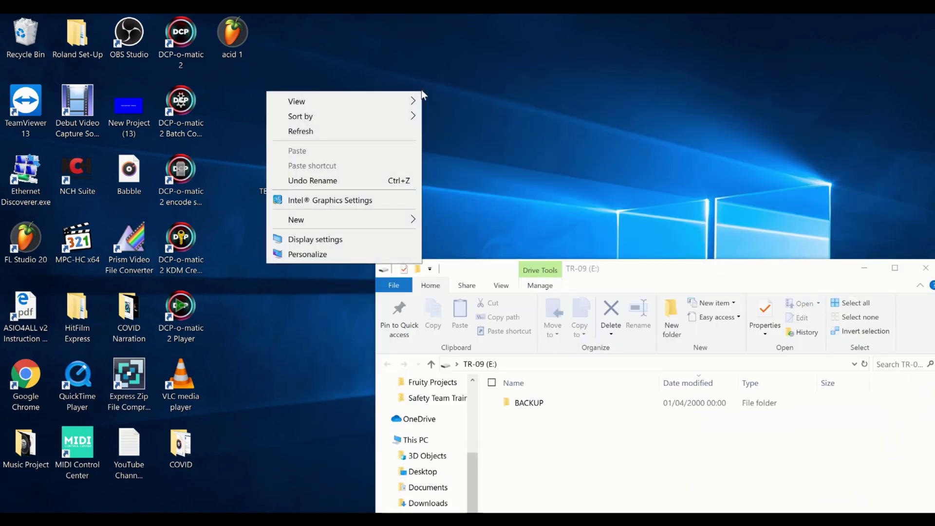
pyautogui.moveTo(387, 219)
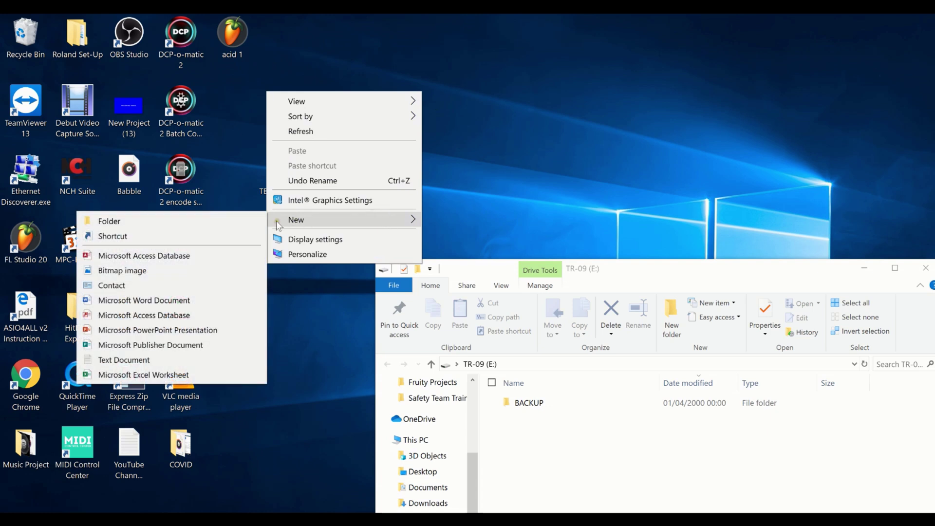
pyautogui.click(253, 221)
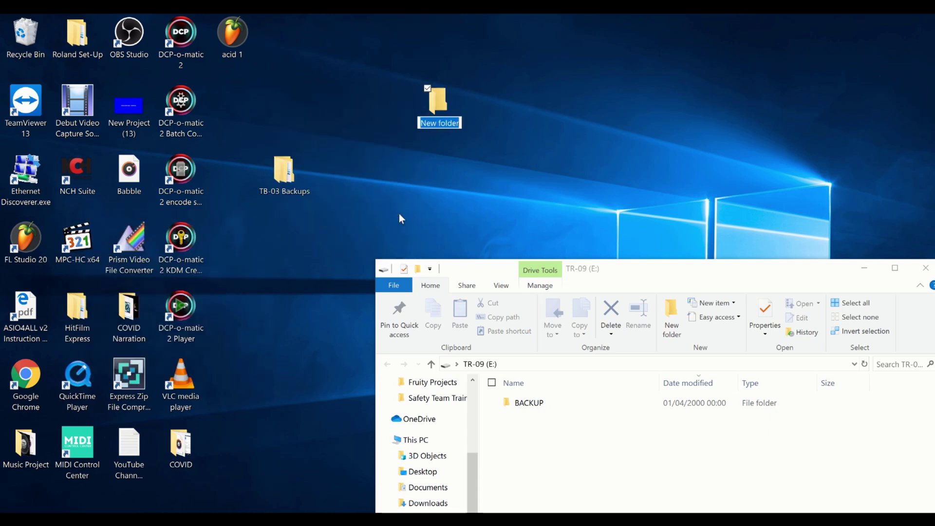
pyautogui.write('TR-09')
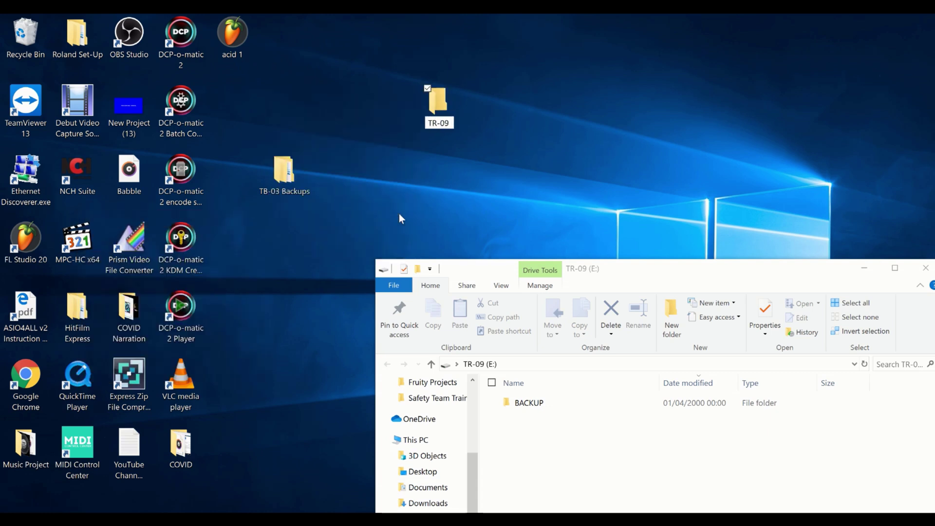
pyautogui.write(' Backups')
pyautogui.press('Return')
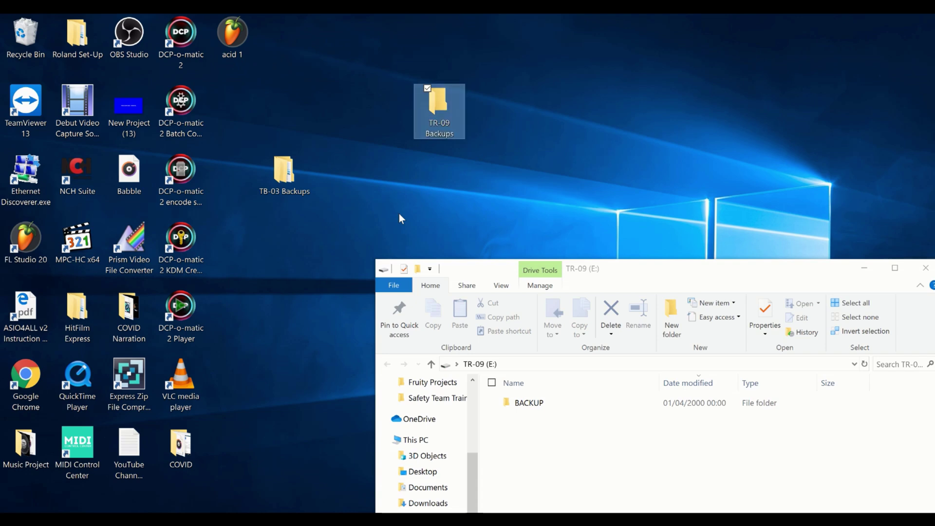
# - Copy the BACKUP folder from TR-09 (E:) and paste it into the TR-09 Backups folder
pyautogui.doubleClick(429, 103)
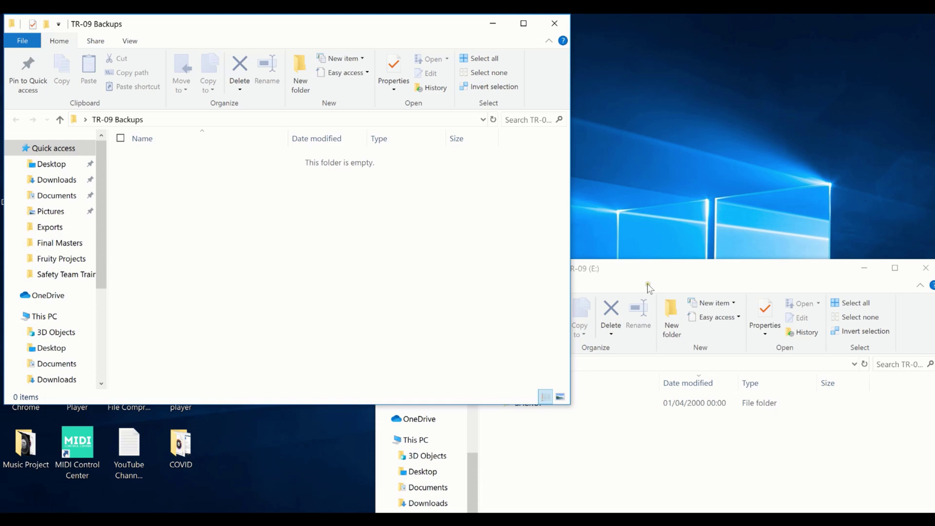
pyautogui.doubleClick(539, 403)
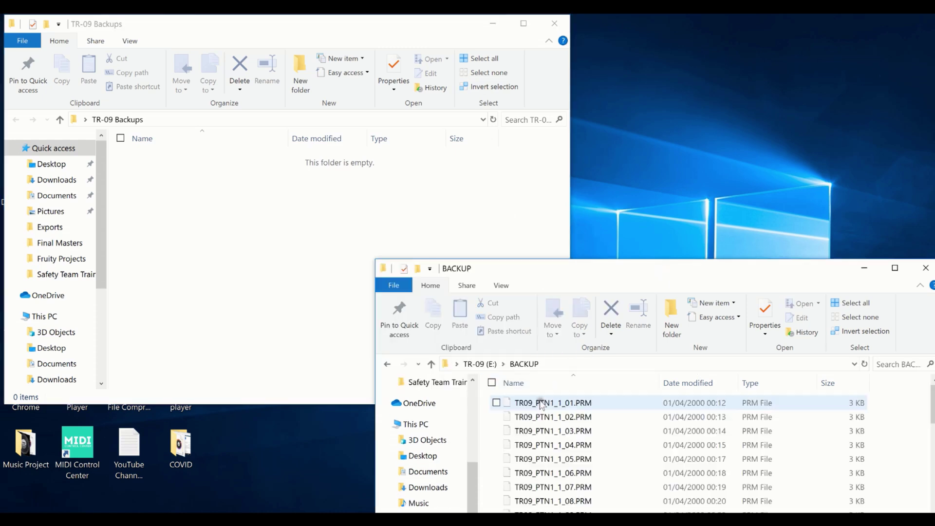
pyautogui.click(479, 364)
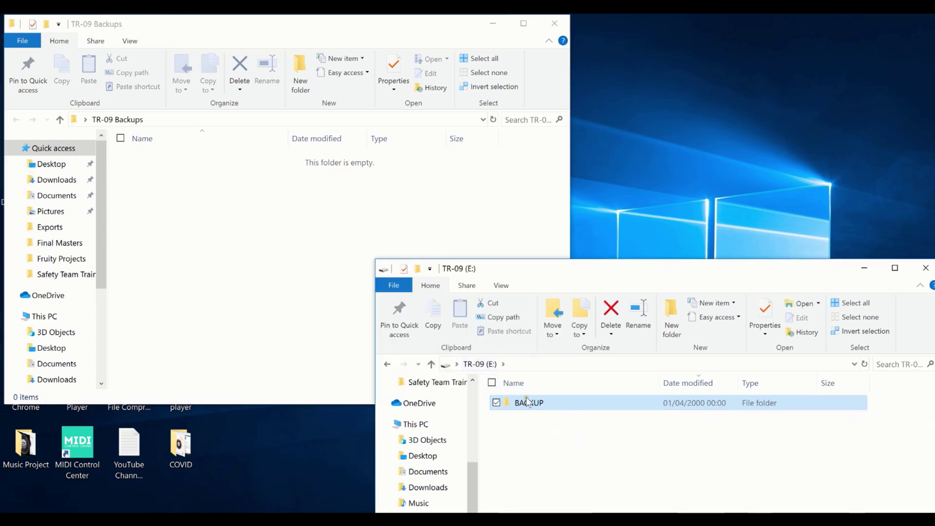
pyautogui.hotkey('ctrl', 'c')
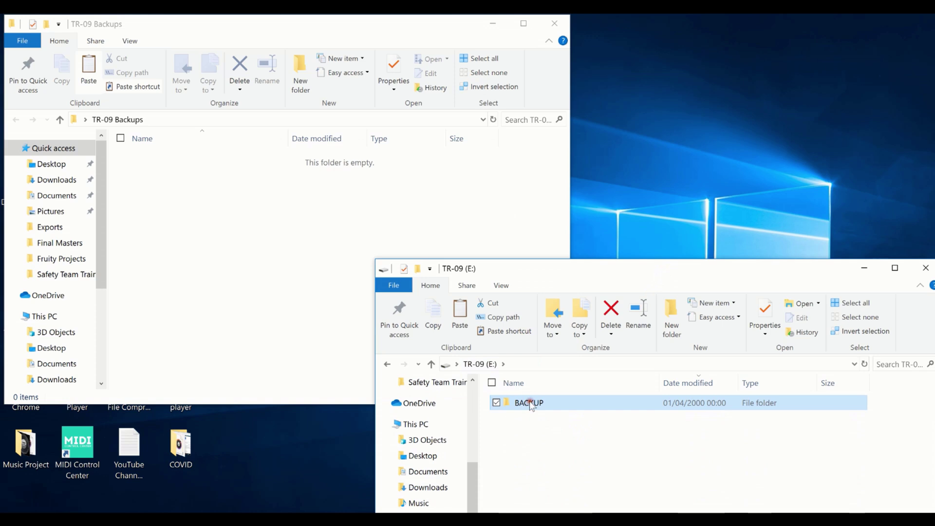
pyautogui.rightClick(529, 401)
pyautogui.click(422, 308)
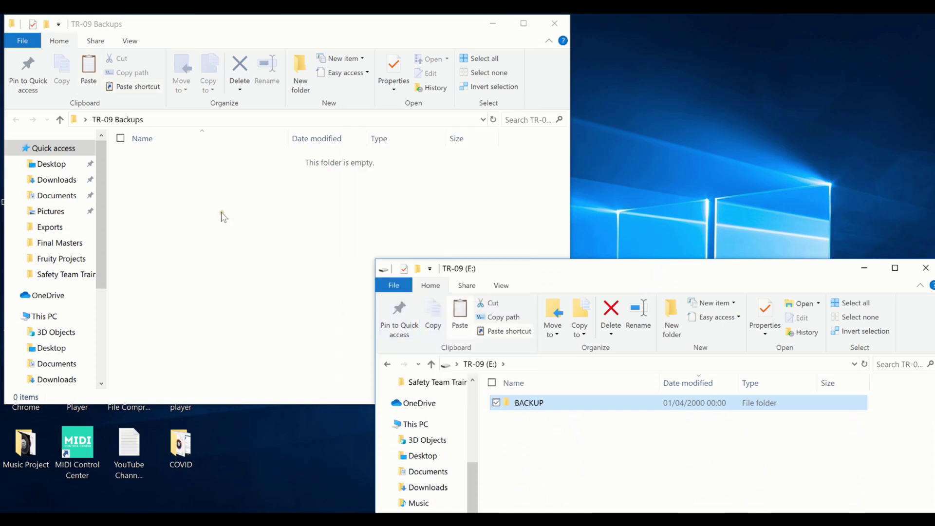
pyautogui.rightClick(220, 213)
pyautogui.click(170, 305)
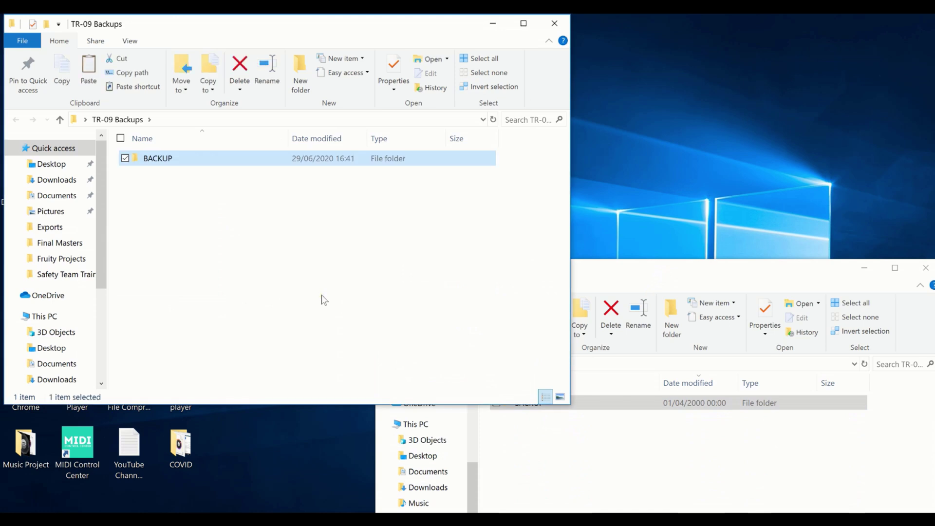
# - Close both Explorer windows and safely eject Boutique TR-09 (E:)
pyautogui.click(555, 23)
pyautogui.click(926, 268)
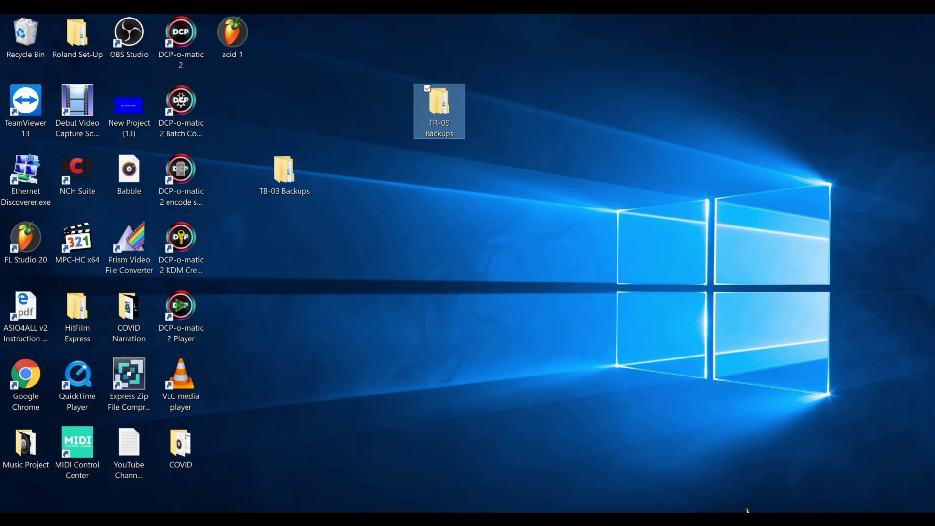
pyautogui.click(753, 519)
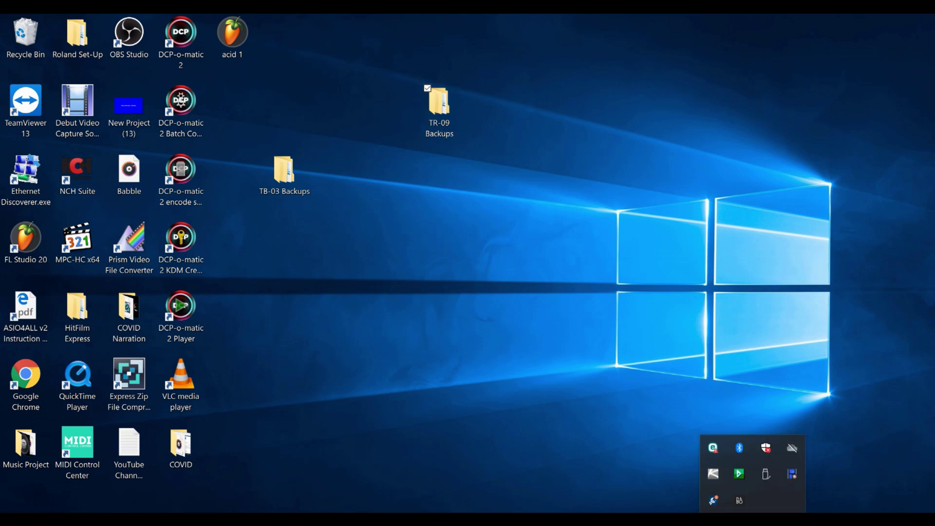
pyautogui.click(766, 472)
pyautogui.click(785, 489)
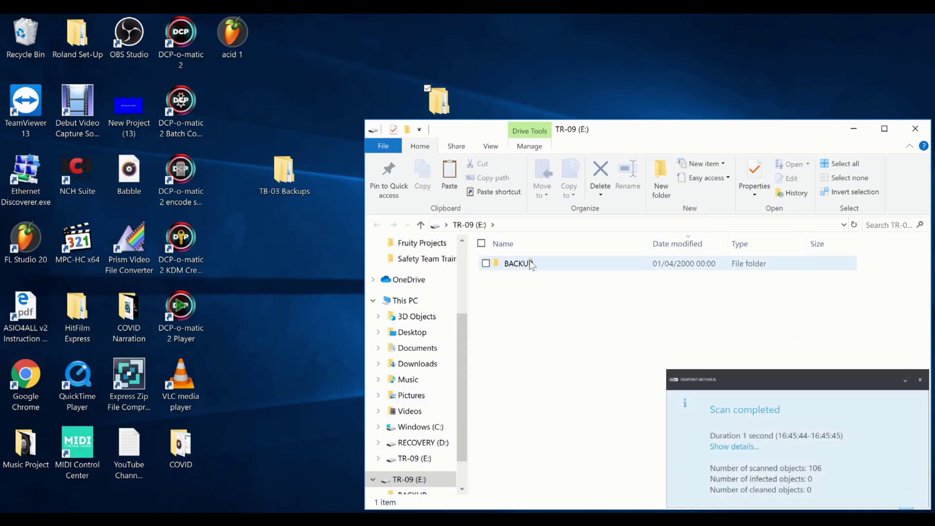
# - Open TR-09 Backups beside the TR-09 (E:) window and drag its BACKUP folder onto the drive
pyautogui.moveTo(439, 100); pyautogui.dragTo(299, 88)
pyautogui.doubleClick(284, 102)
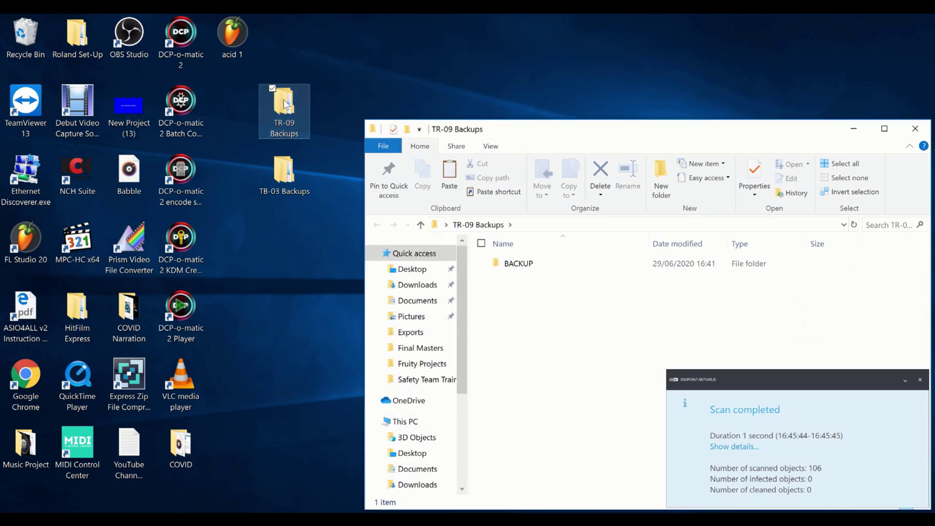
pyautogui.moveTo(514, 129); pyautogui.dragTo(164, 299)
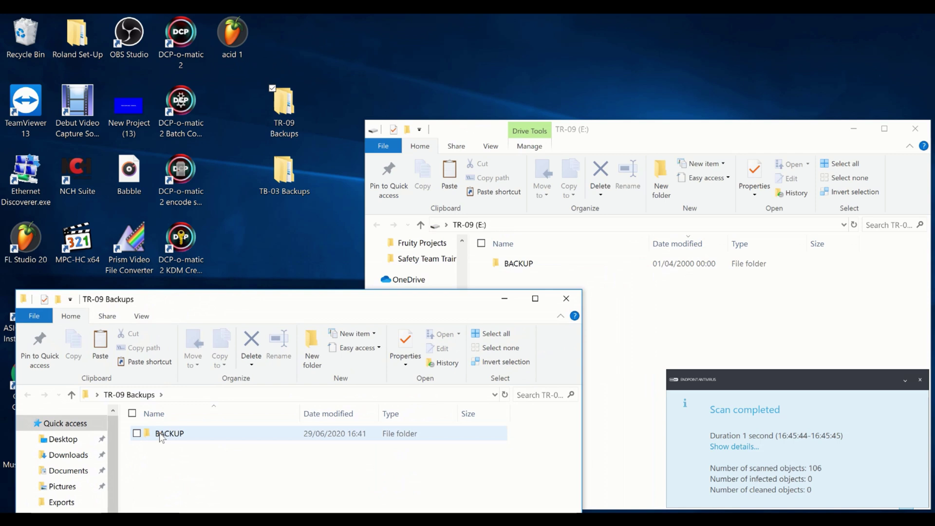
pyautogui.moveTo(162, 437); pyautogui.dragTo(665, 333)
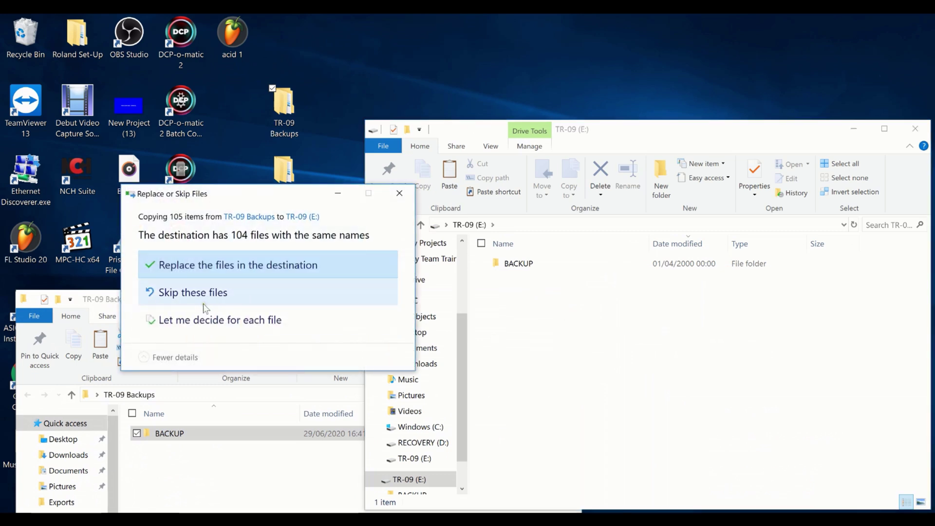
# - Replace the 104 same-named files on TR-09 (E:) to start the 105-item copy
pyautogui.click(188, 268)
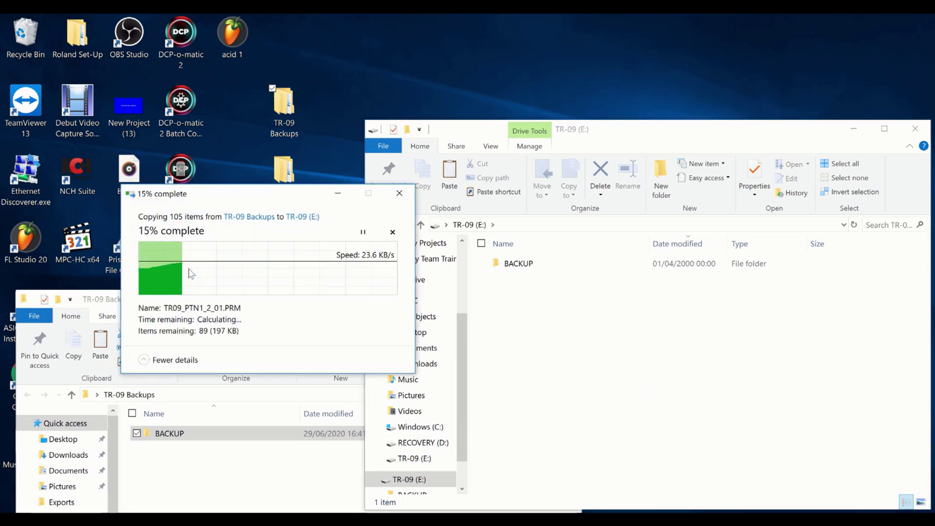